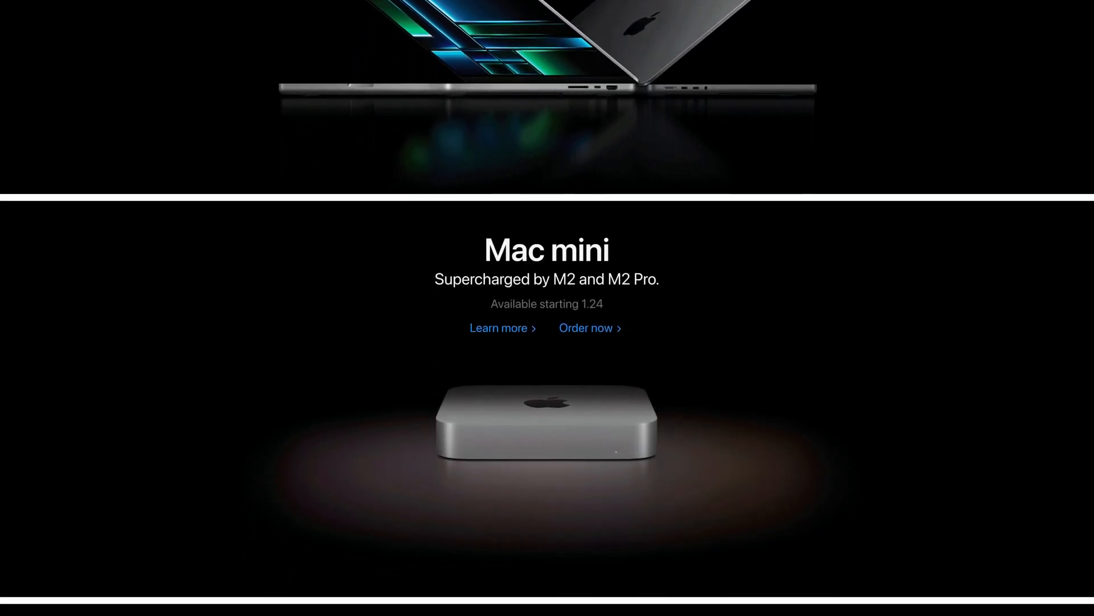
scroll(548, 342, "down", 3)
scroll(548, 343, "down", 3)
scroll(547, 343, "down", 3)
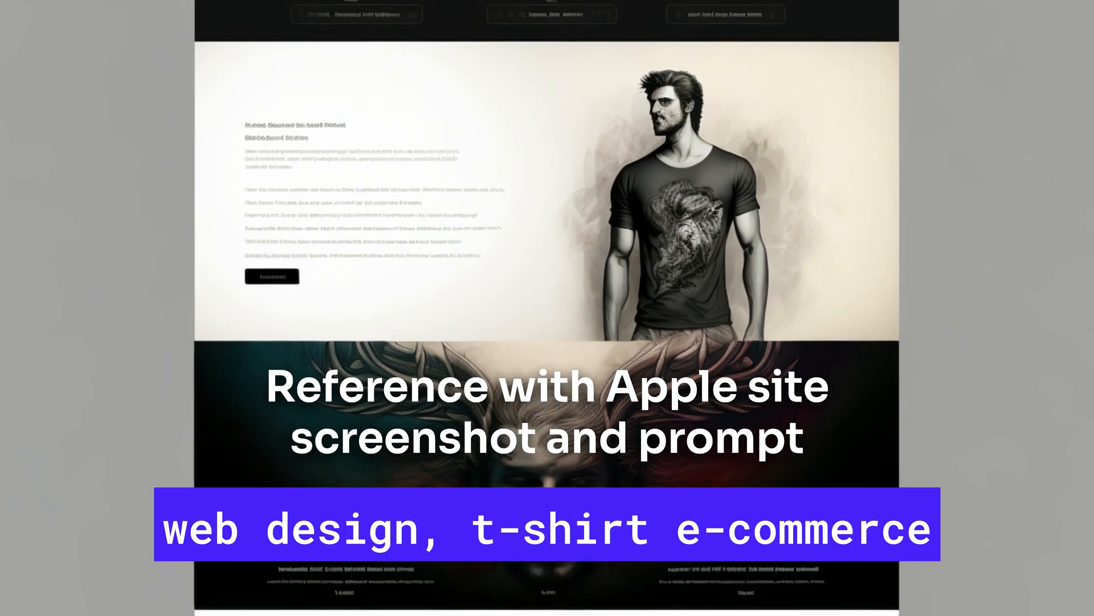